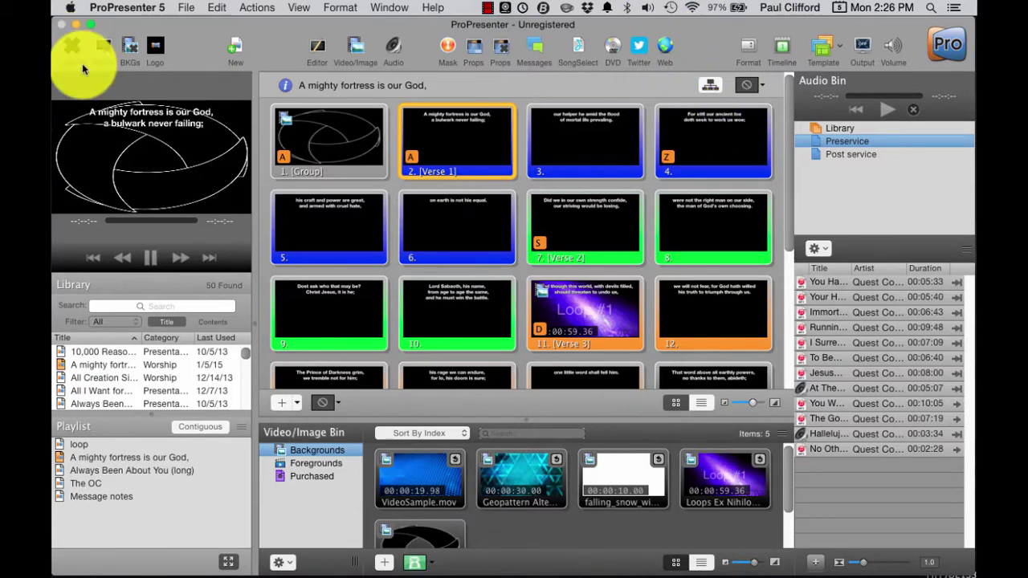
# Choose the Music layout in the stage display configuration and close the display preferences.
pyautogui.click(129, 32)
pyautogui.click(131, 9)
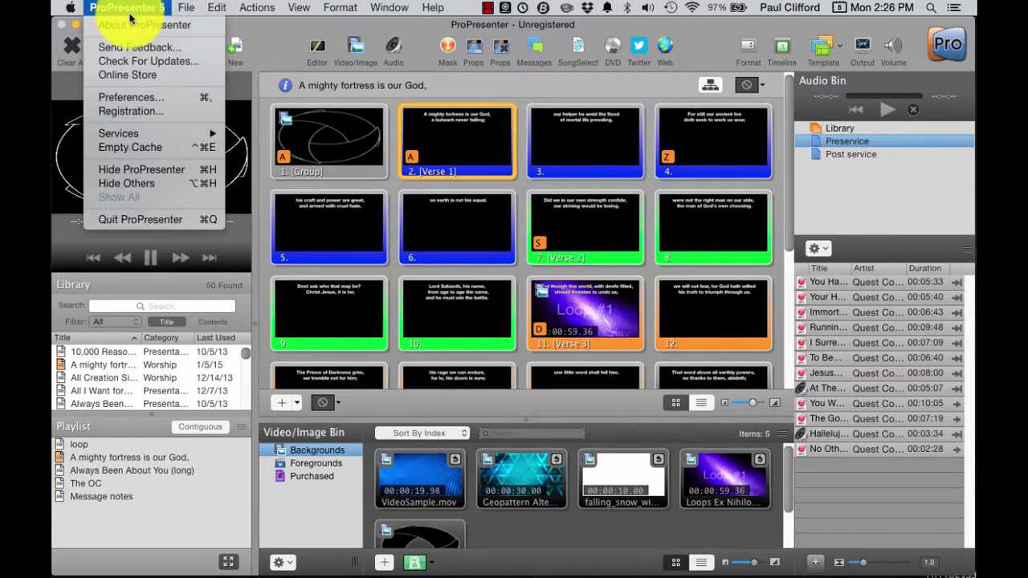
pyautogui.click(145, 96)
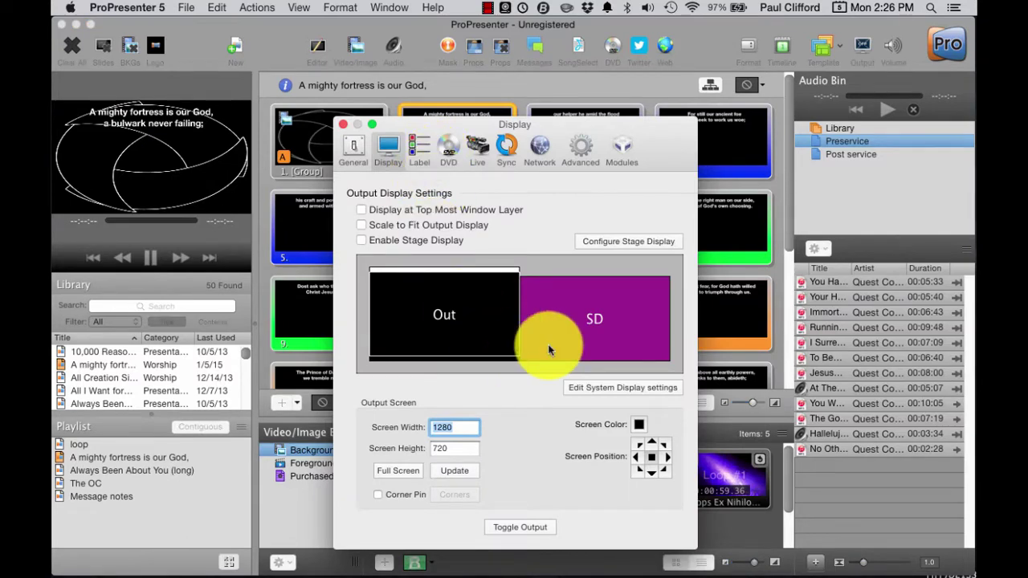
pyautogui.click(604, 239)
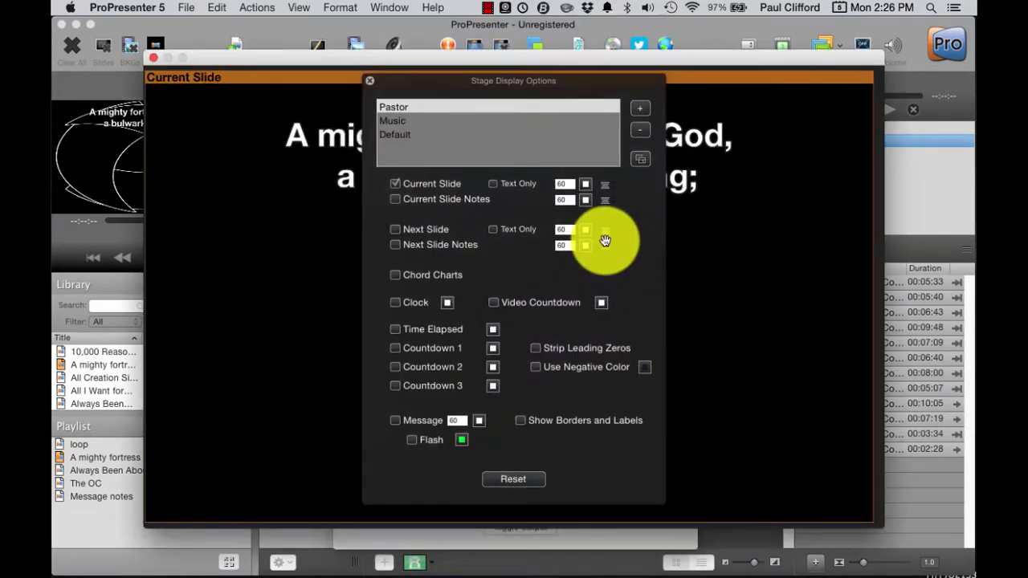
pyautogui.click(394, 124)
pyautogui.click(394, 122)
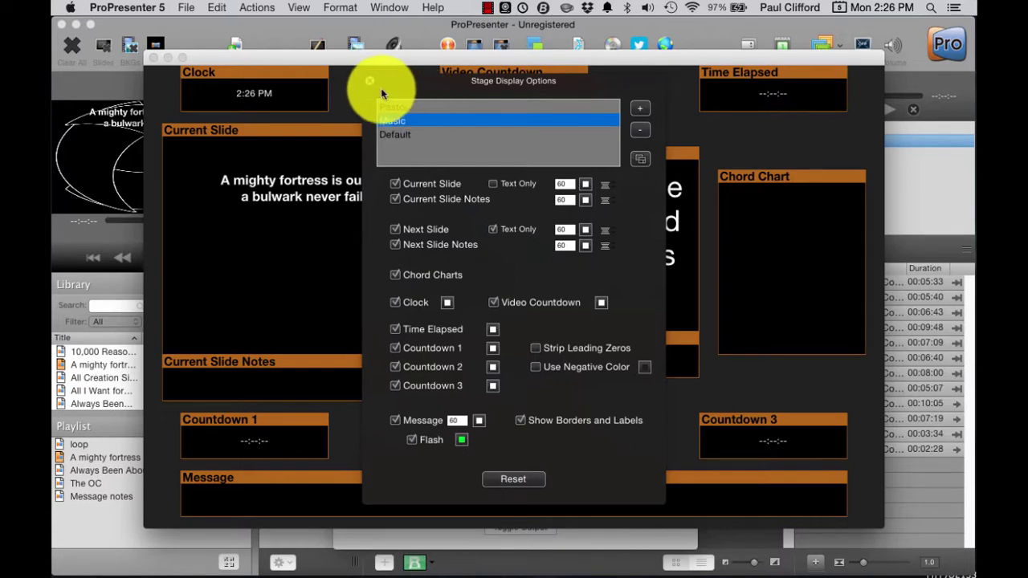
pyautogui.click(369, 82)
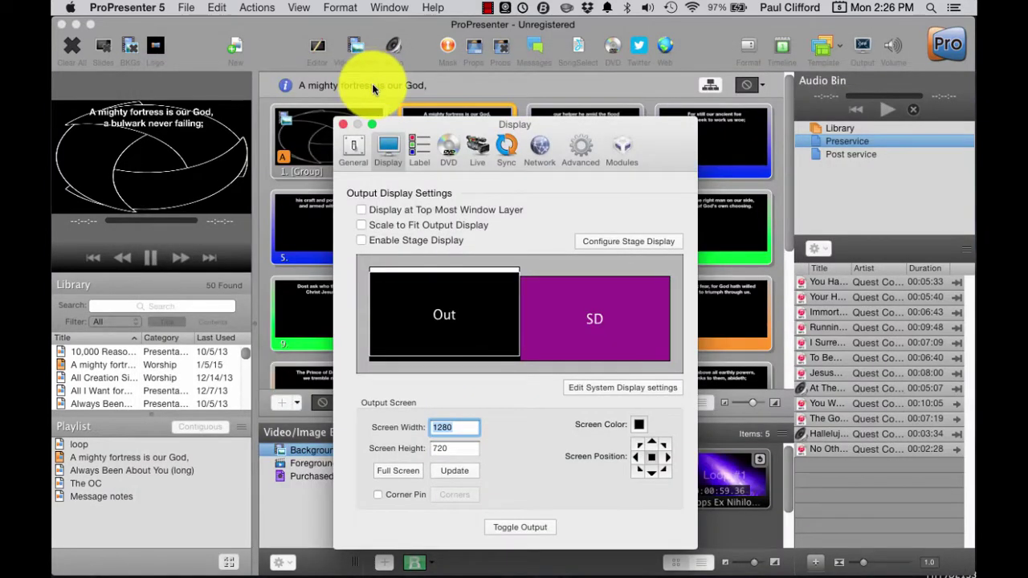
pyautogui.click(344, 125)
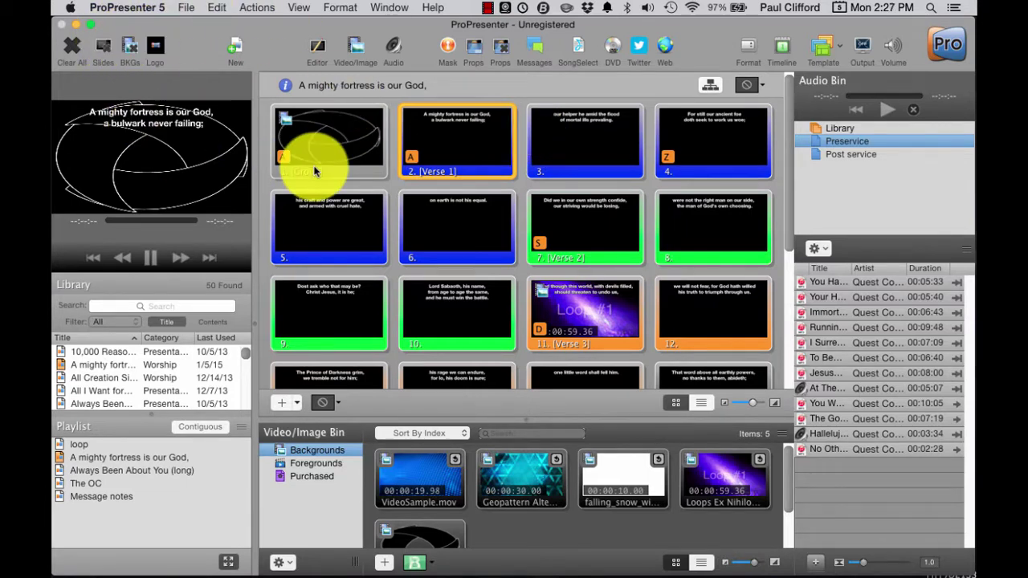
# Show the stage display and advance the song three slides to "his craft and power are great".
pyautogui.press('super+3')
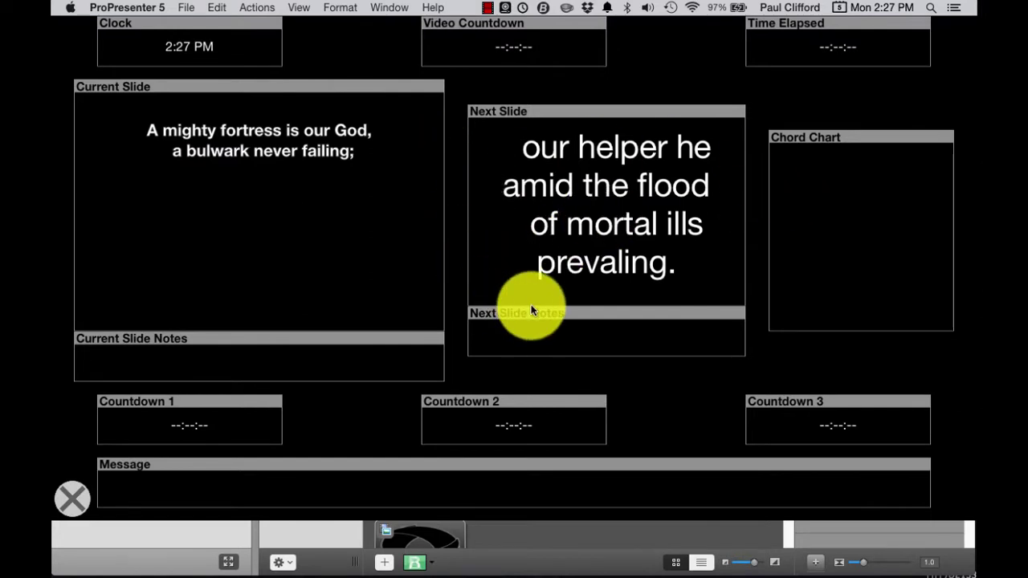
pyautogui.press('Right')
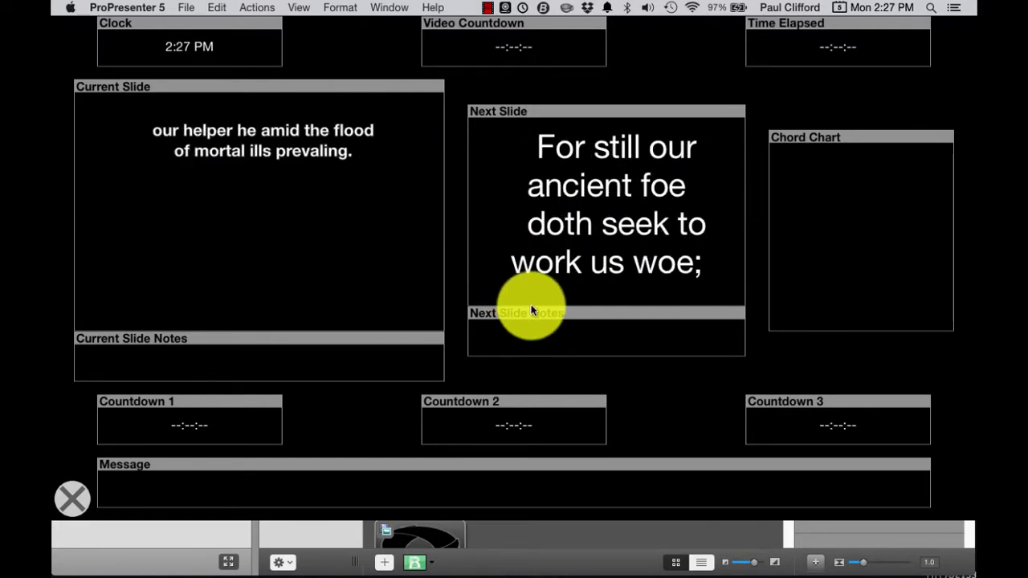
pyautogui.press('Right')
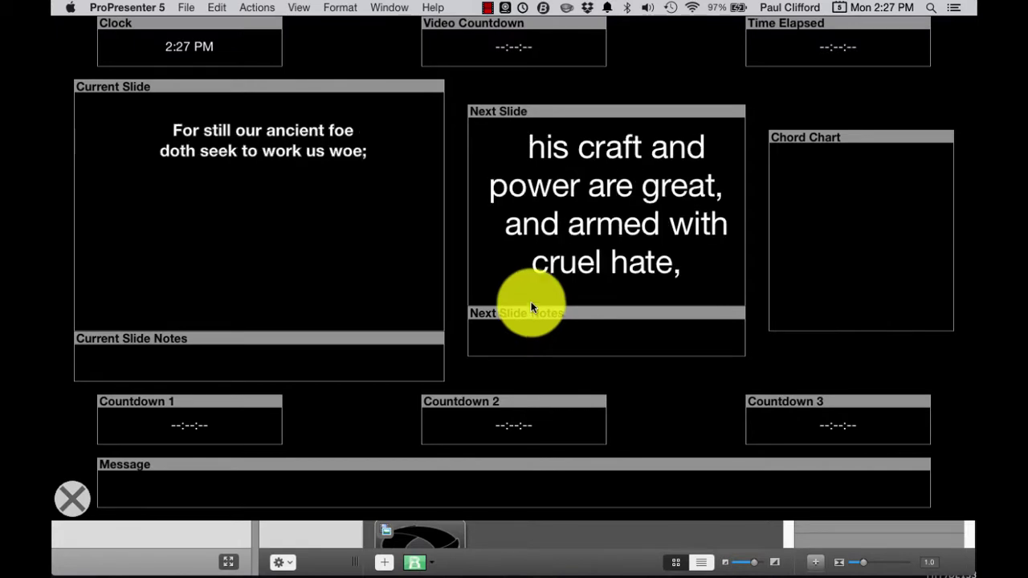
pyautogui.press('Right')
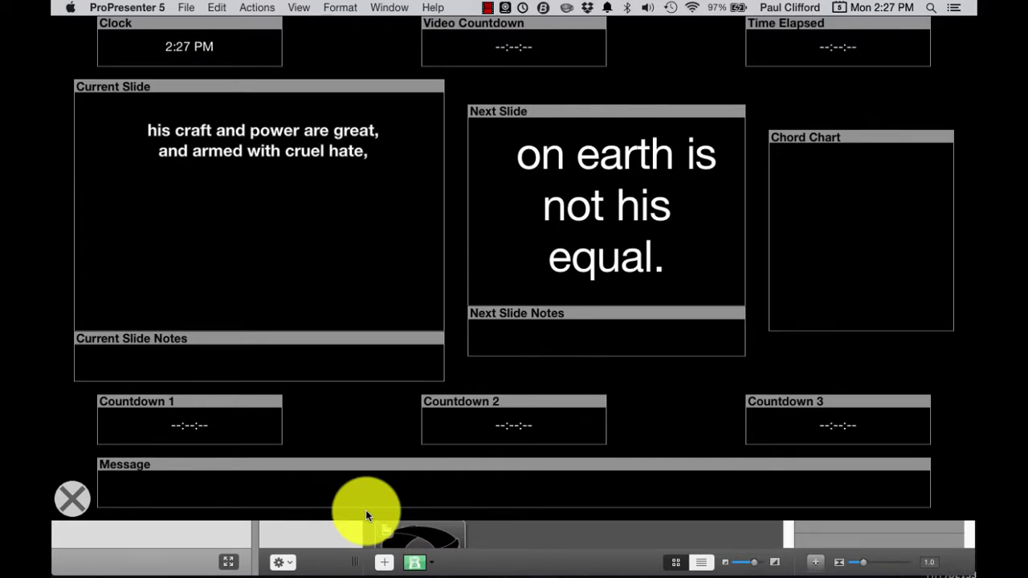
# Return to the song's first slide, advance to the first Verse 1 slide, and close the stage display.
pyautogui.press('1')
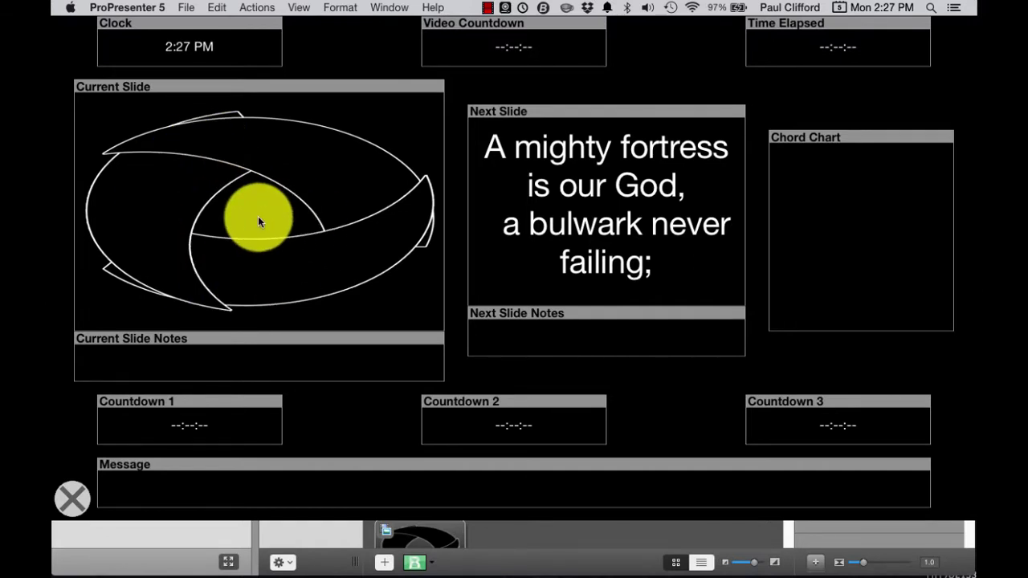
pyautogui.press('Right')
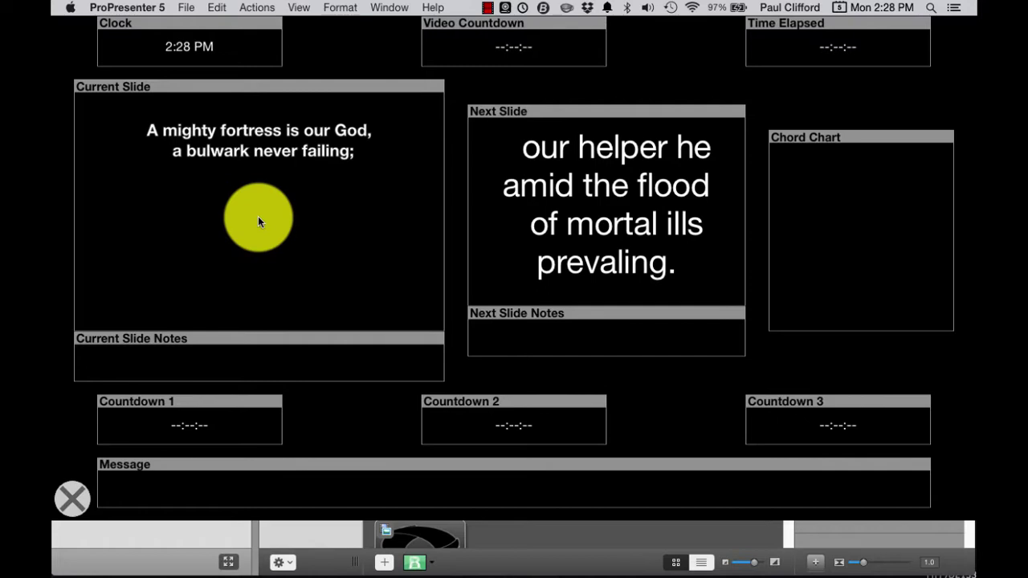
pyautogui.click(73, 499)
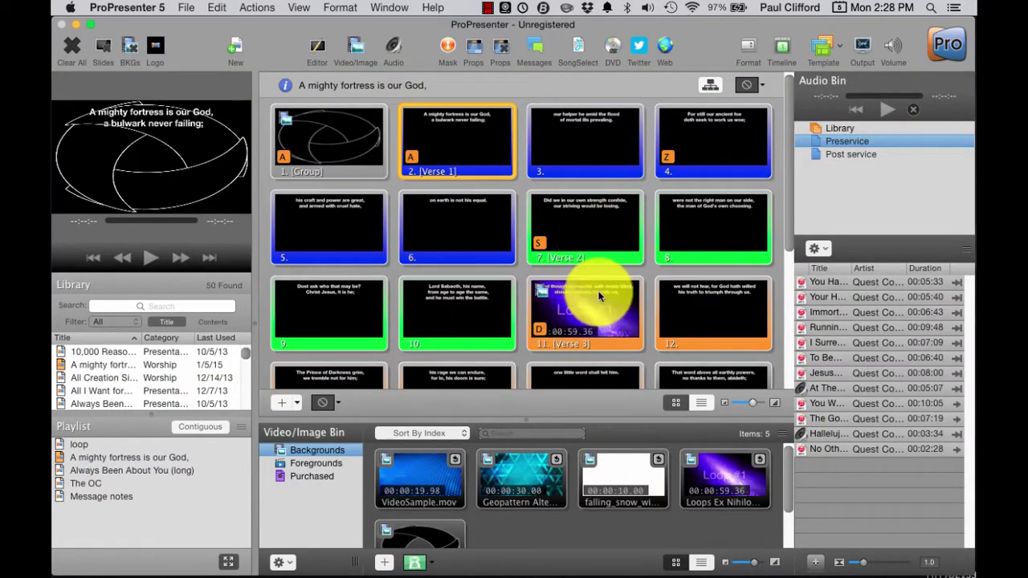
# Trigger the first Verse 3 slide with its Loop #1 background and view it on the stage display.
pyautogui.click(585, 305)
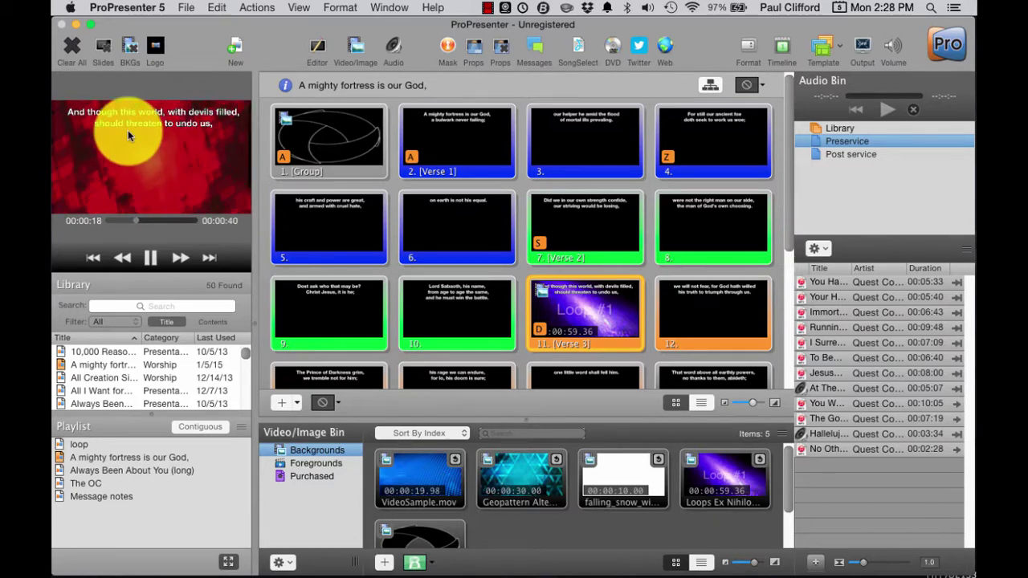
pyautogui.press('super+3')
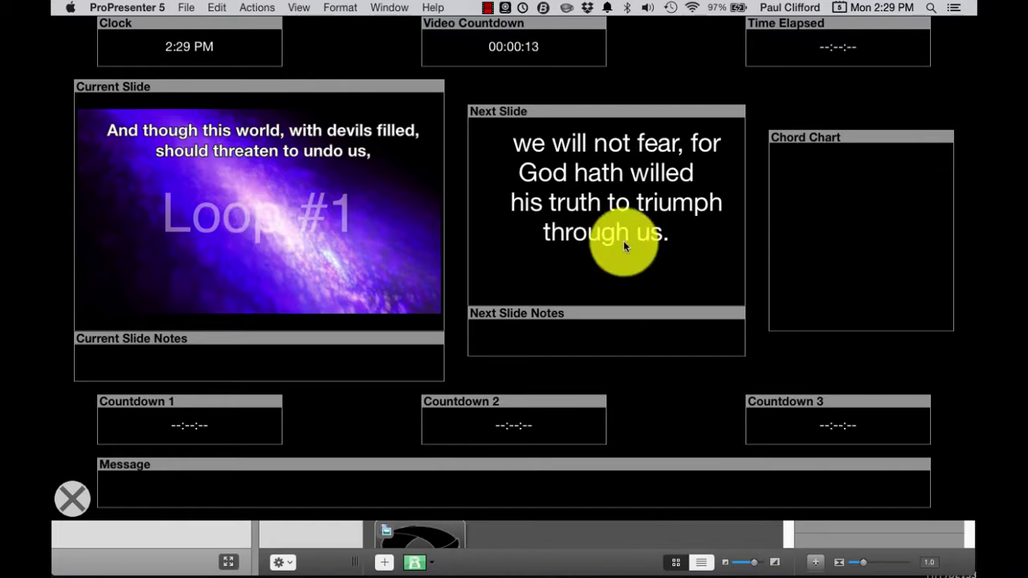
pyautogui.press('Right')
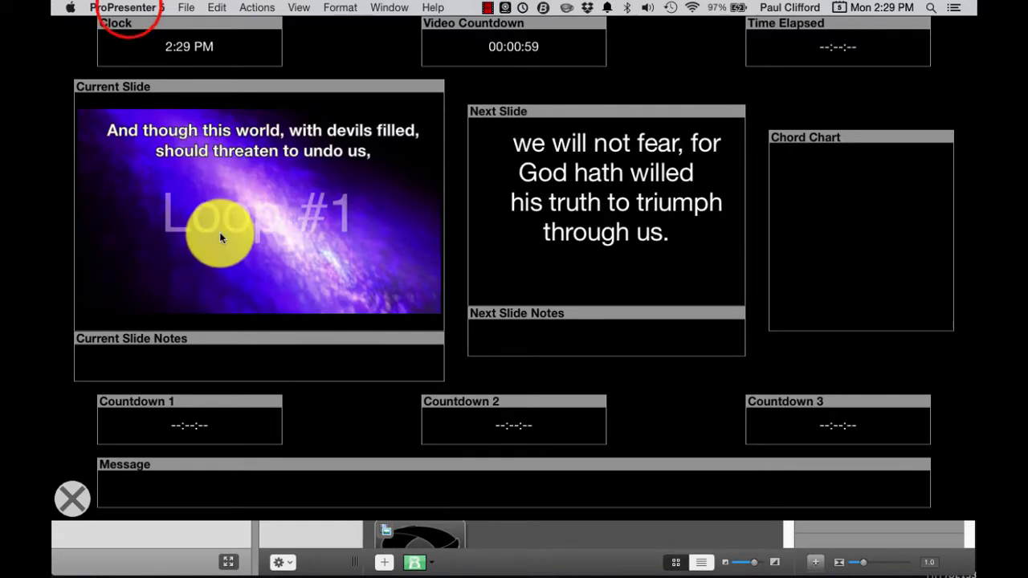
# Enable Text Only for the current slide in the Music stage display layout.
pyautogui.click(128, 8)
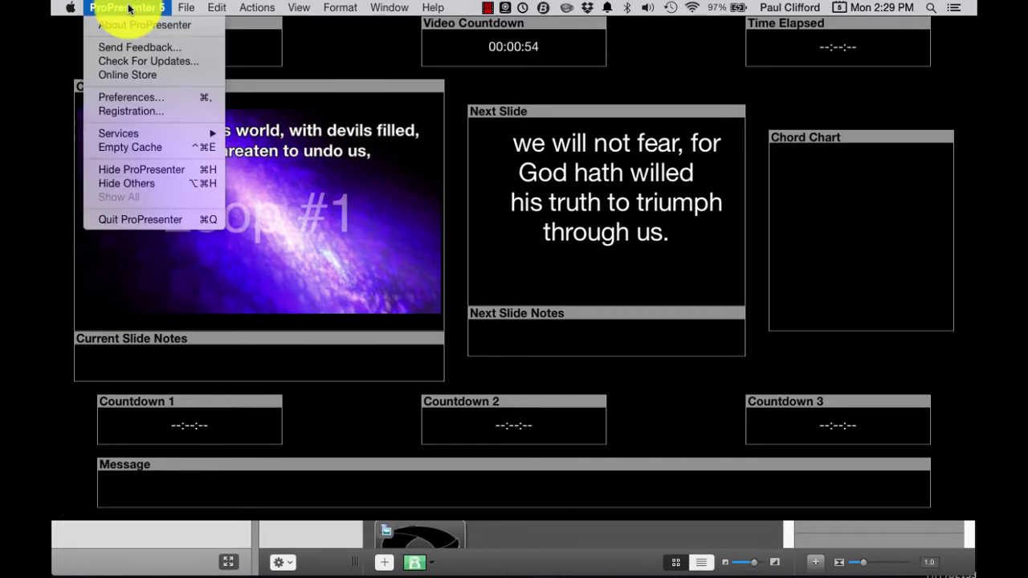
pyautogui.click(130, 97)
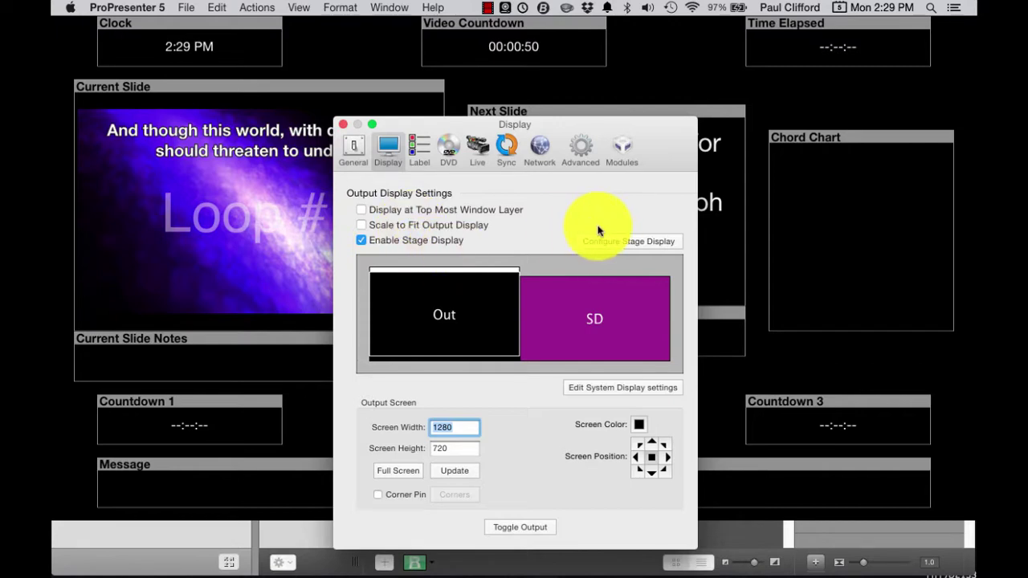
pyautogui.click(611, 238)
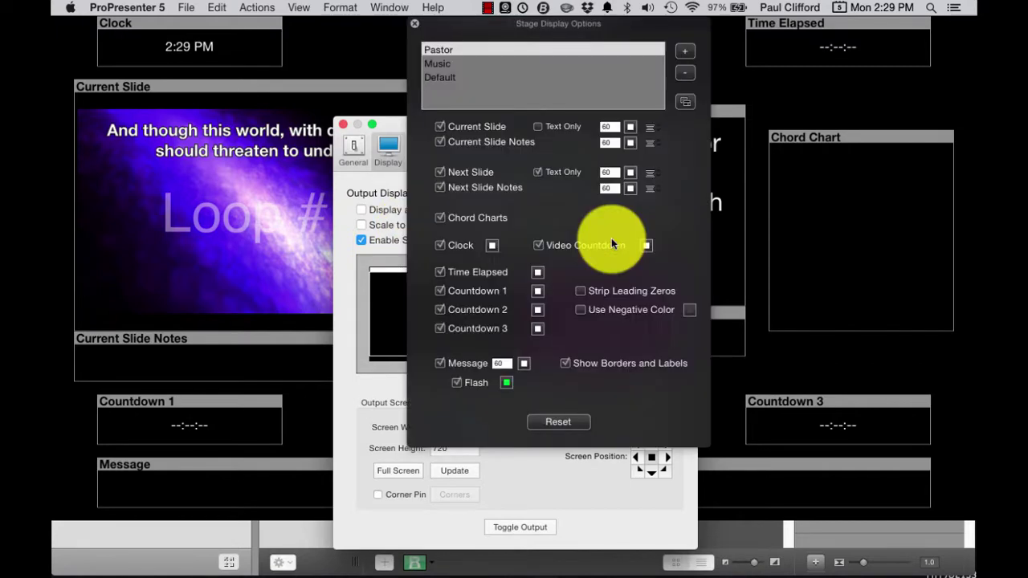
pyautogui.press('Down')
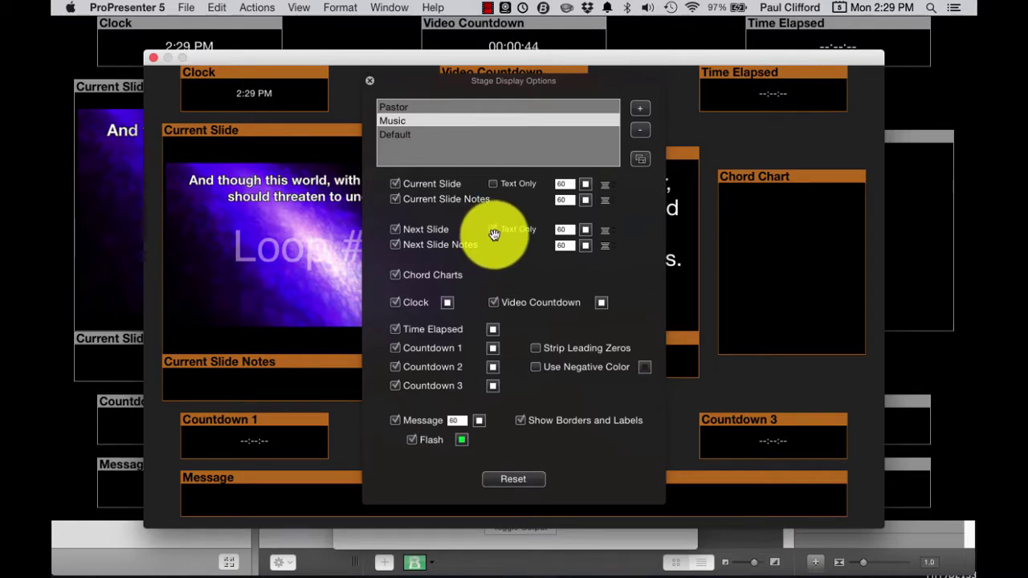
pyautogui.click(493, 186)
pyautogui.click(492, 187)
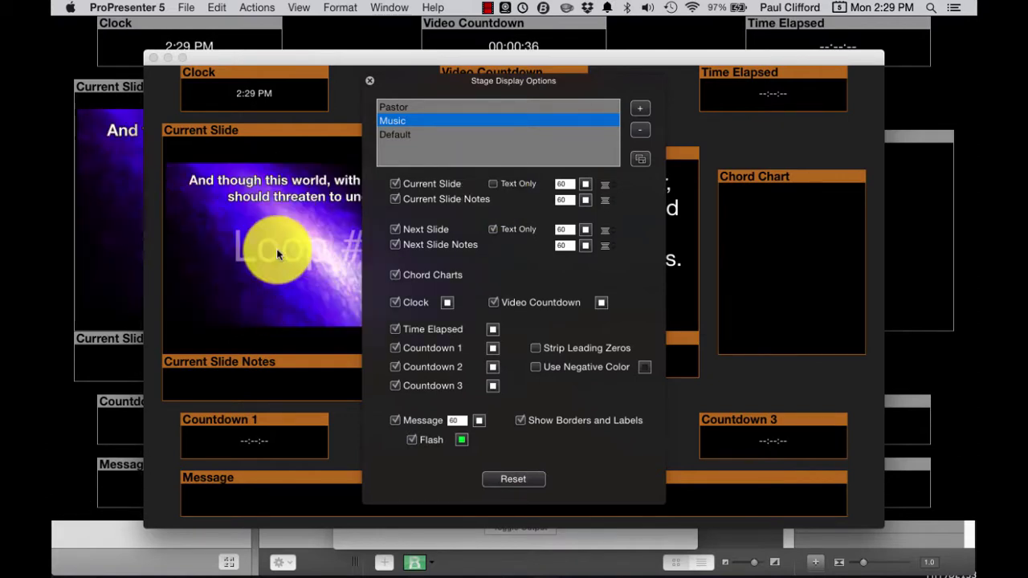
pyautogui.click(490, 184)
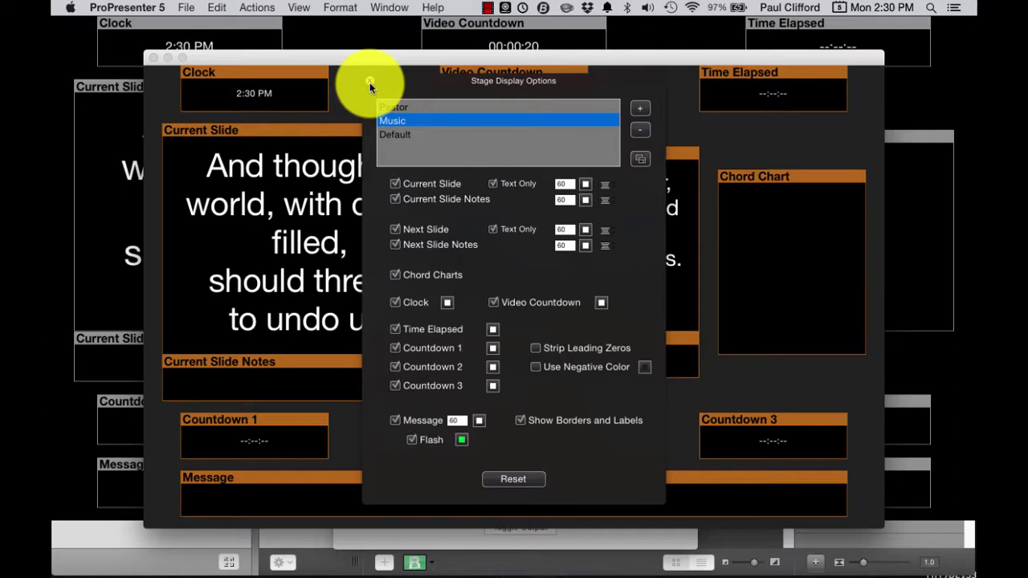
# Switch the stage display to the Pastor layout and close the configuration and preferences windows.
pyautogui.click(387, 107)
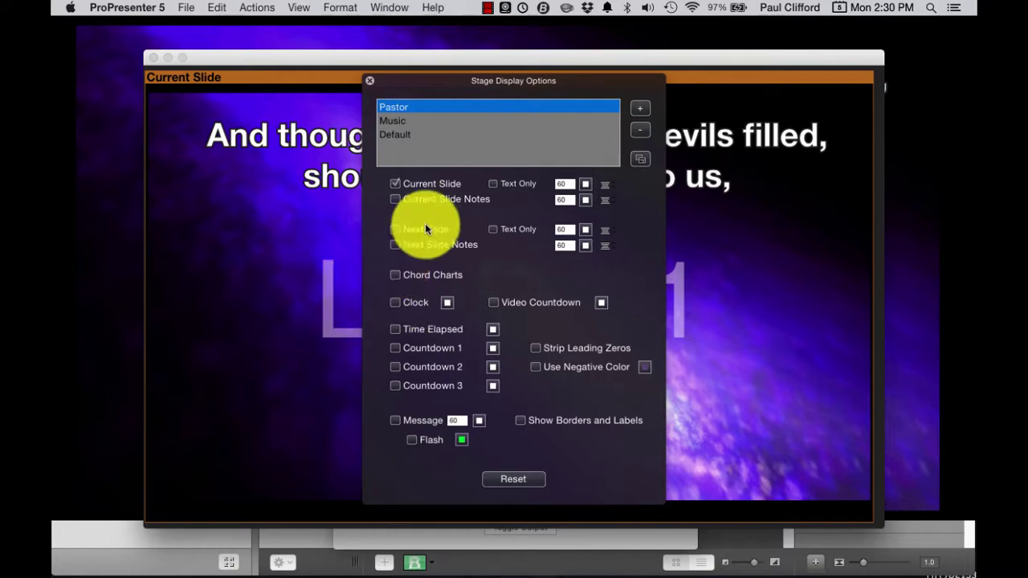
pyautogui.click(370, 81)
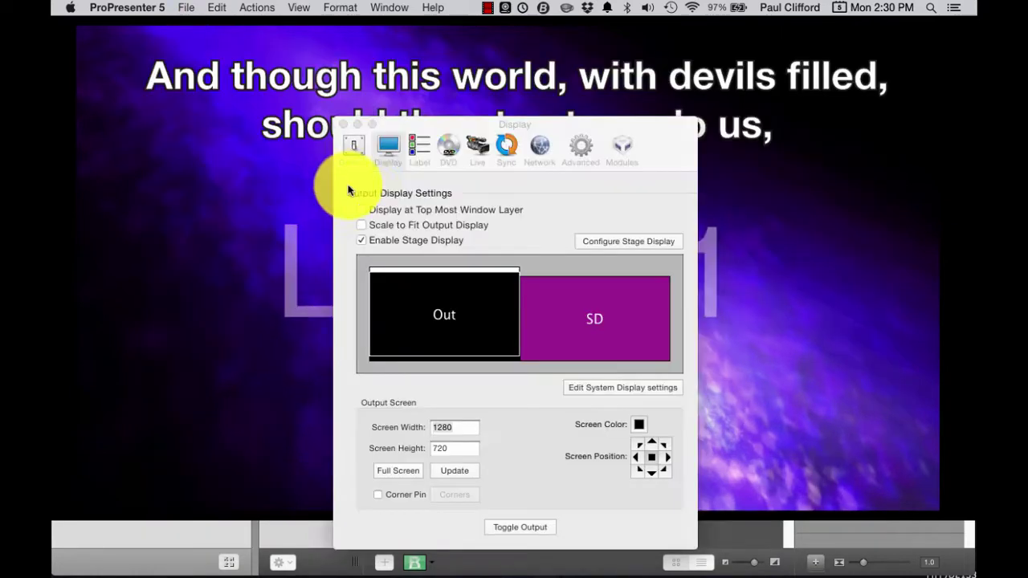
pyautogui.click(341, 126)
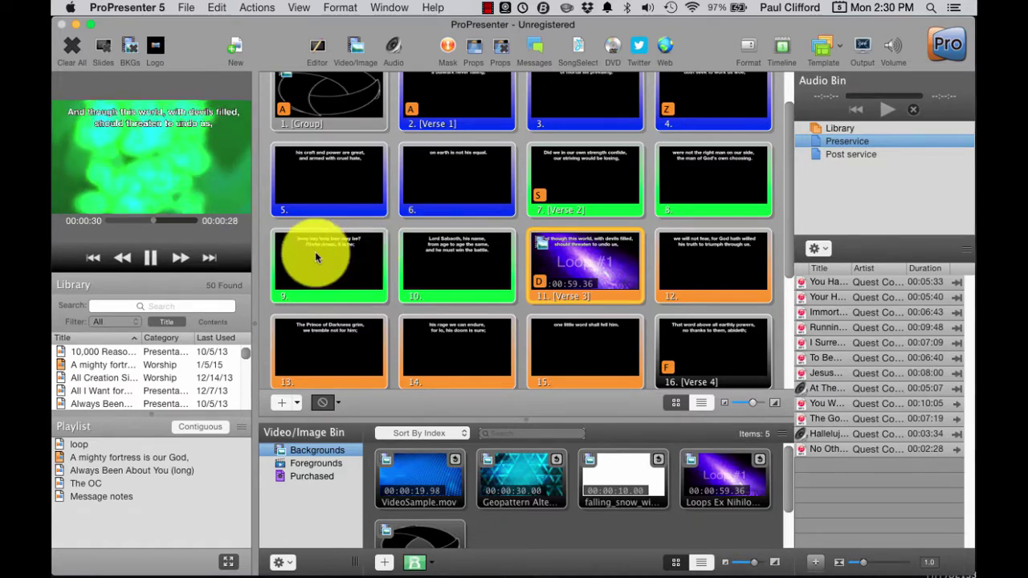
pyautogui.click(333, 29)
pyautogui.moveTo(333, 29); pyautogui.dragTo(328, 111)
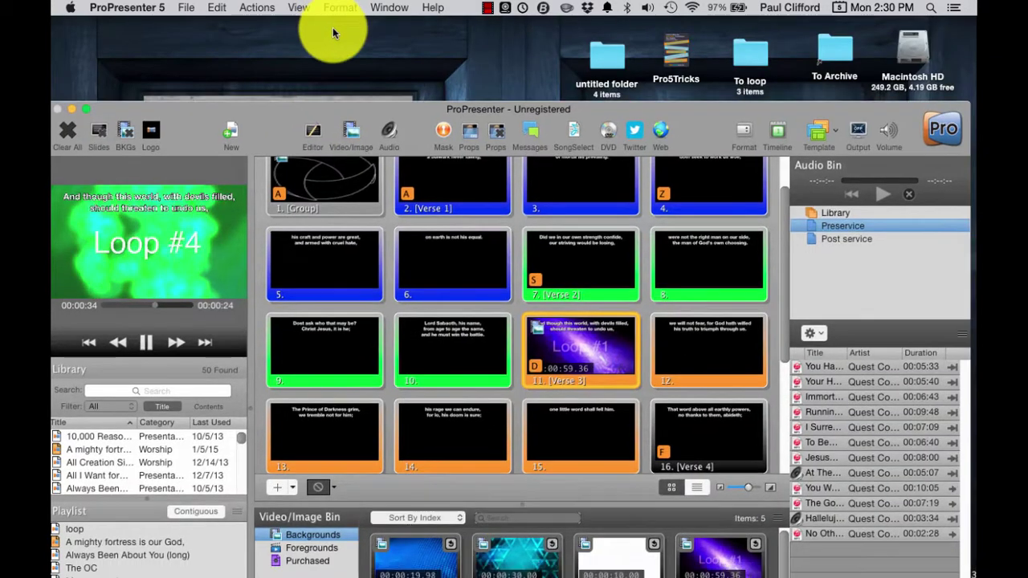
pyautogui.moveTo(339, 30); pyautogui.dragTo(329, 29)
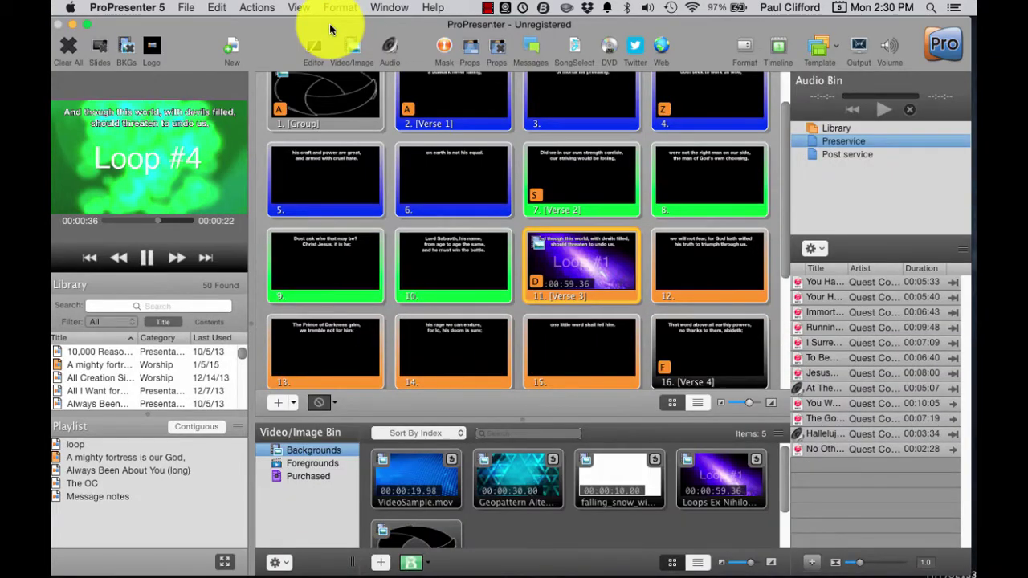
# Clear the live background and trigger the song's first slide.
pyautogui.click(113, 50)
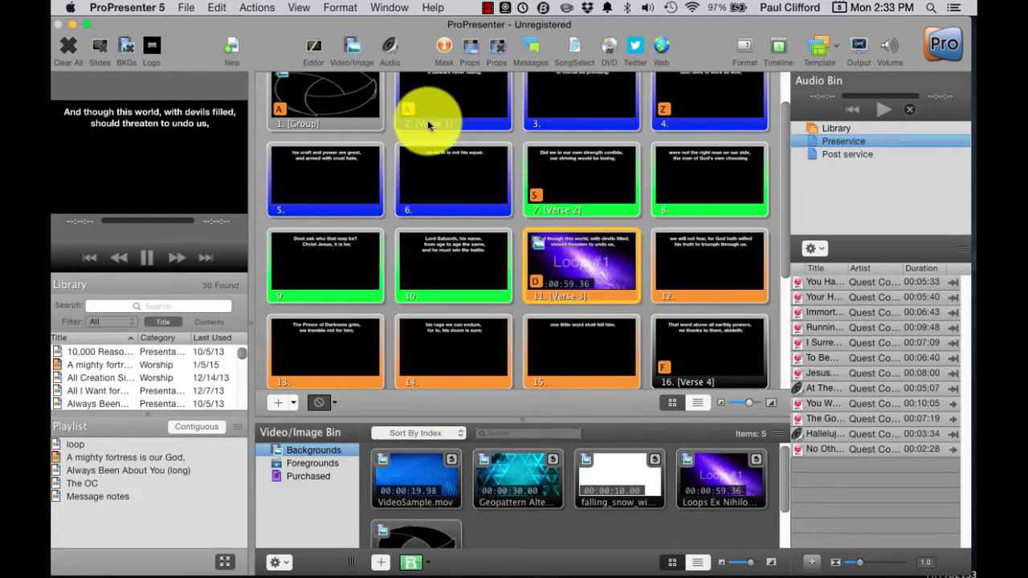
pyautogui.click(340, 98)
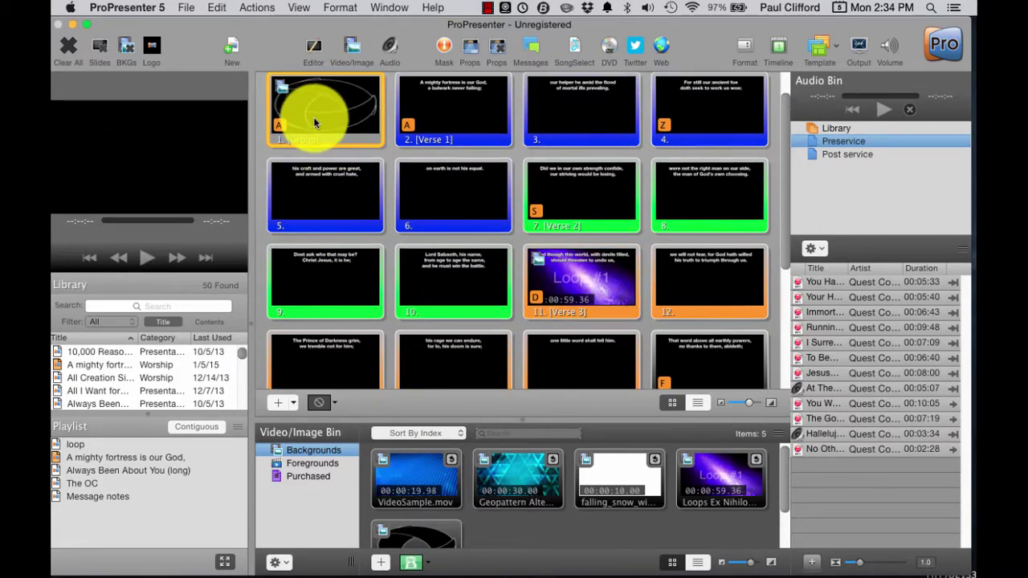
# Attach the Loops Ex Nihilo video from the Foregrounds bin to the song's first slide.
pyautogui.click(305, 461)
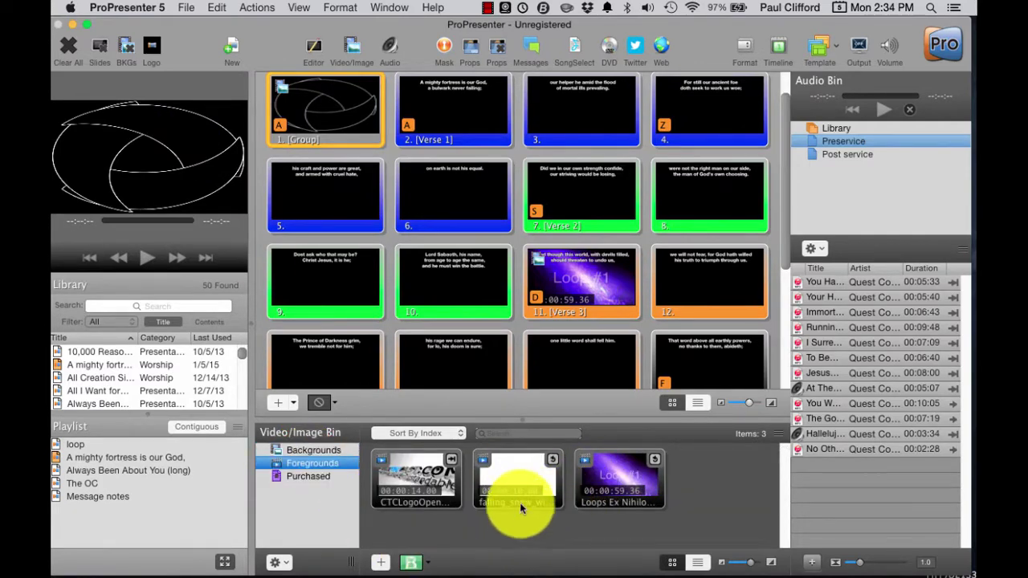
pyautogui.click(650, 489)
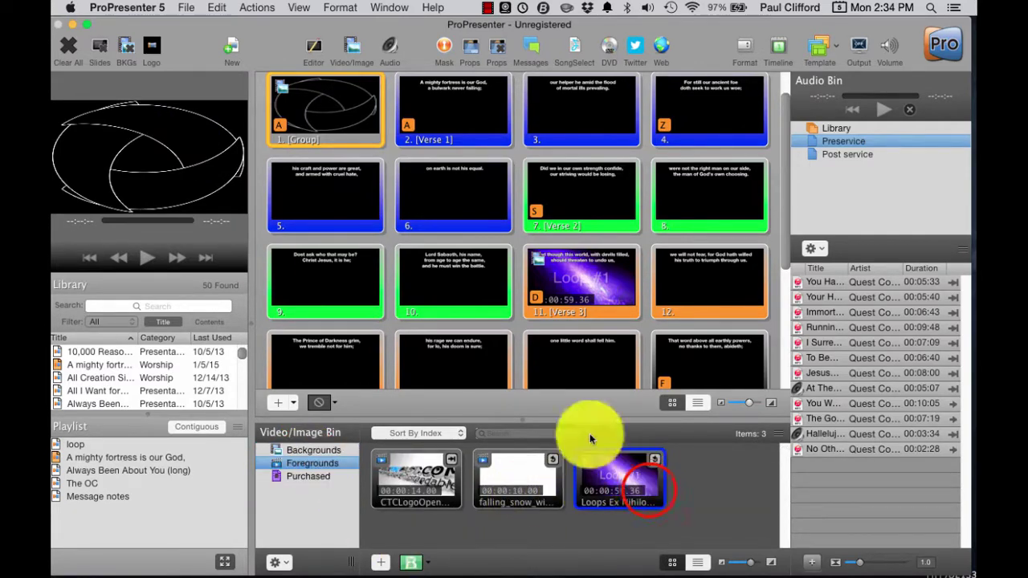
pyautogui.moveTo(523, 372); pyautogui.dragTo(314, 112)
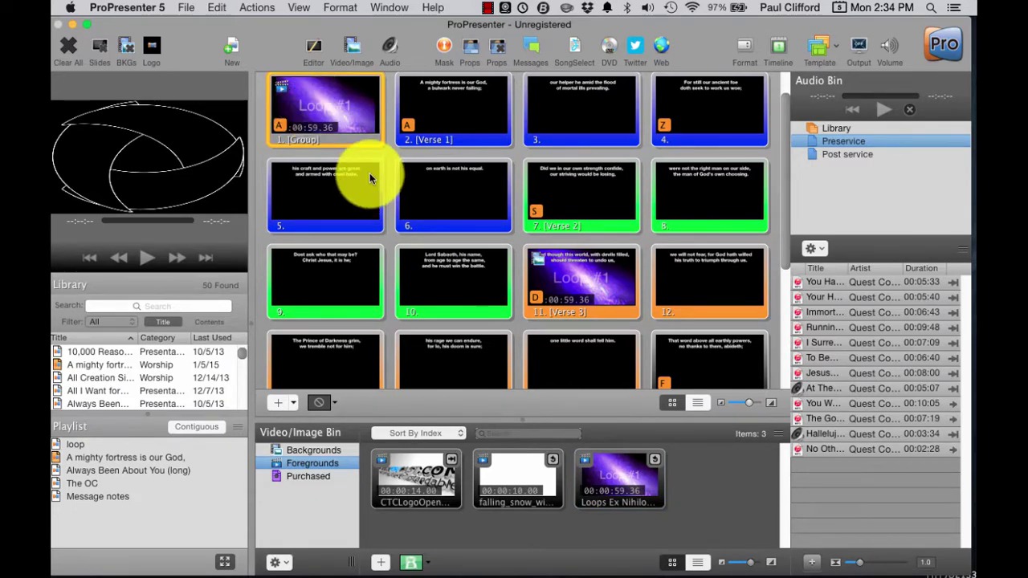
# Play the first slide with the stage display showing, then close the stage display and clear the background video.
pyautogui.press('super+shift+p')
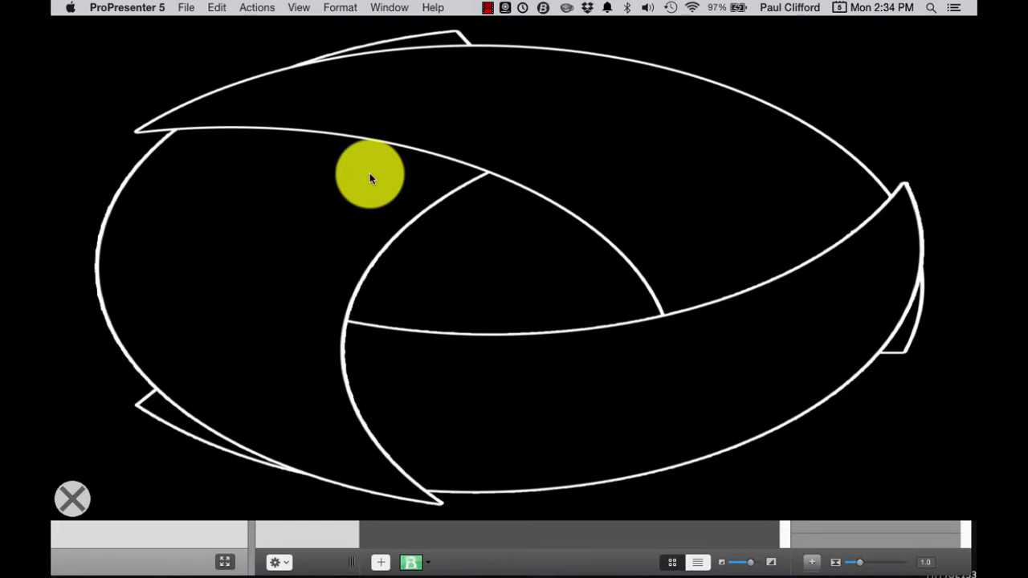
pyautogui.press('1')
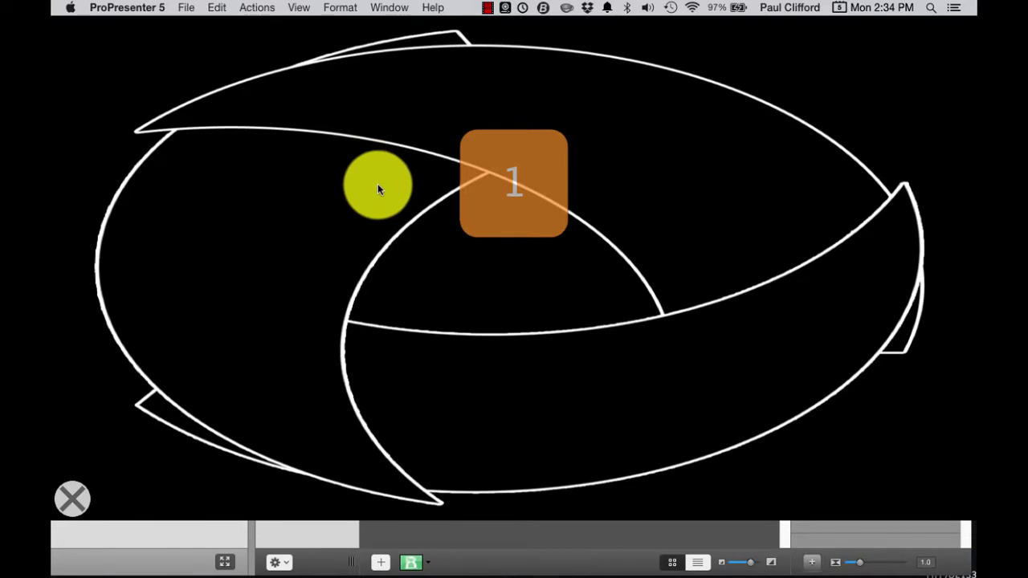
pyautogui.press('Return')
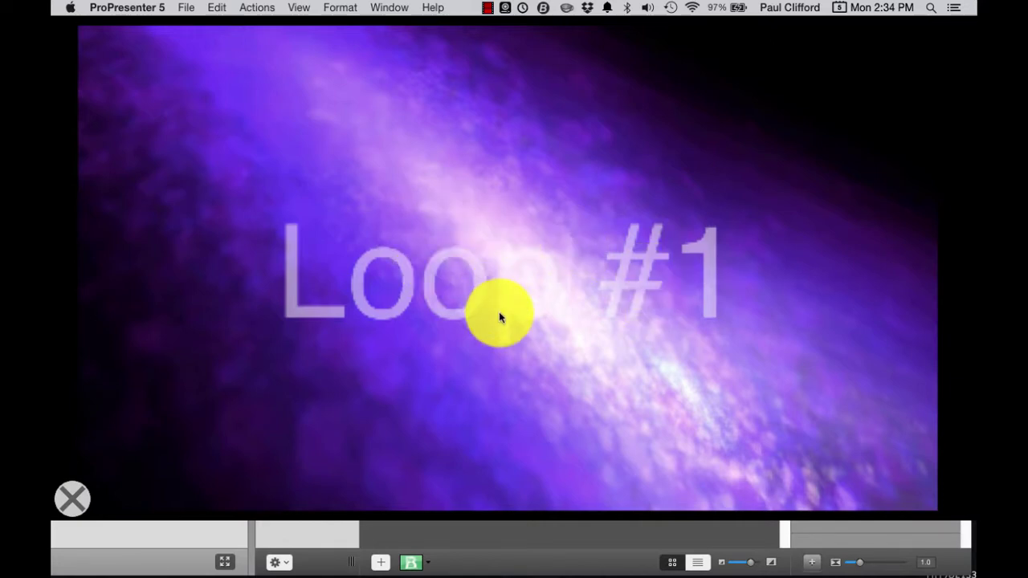
pyautogui.click(73, 497)
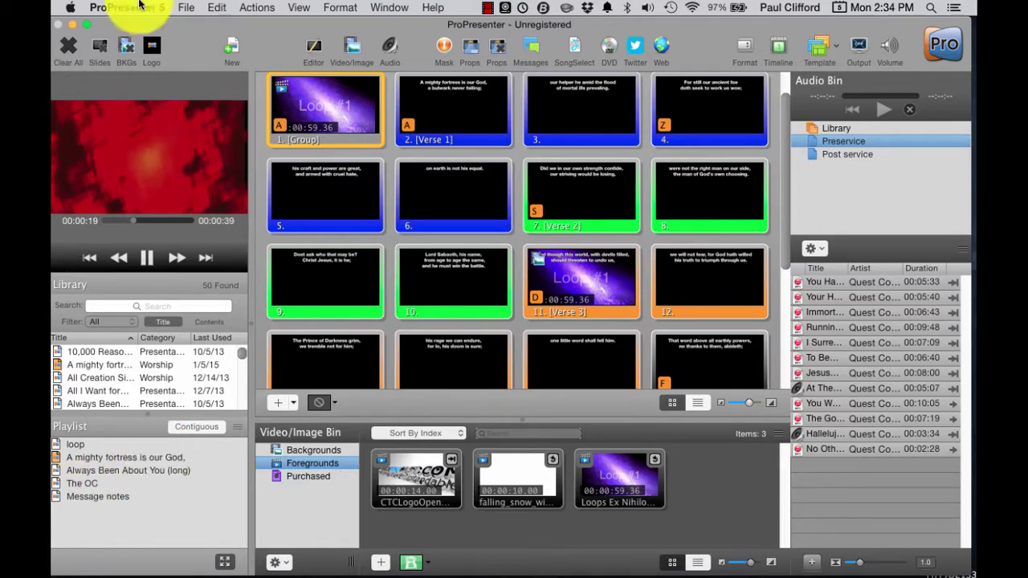
pyautogui.click(127, 51)
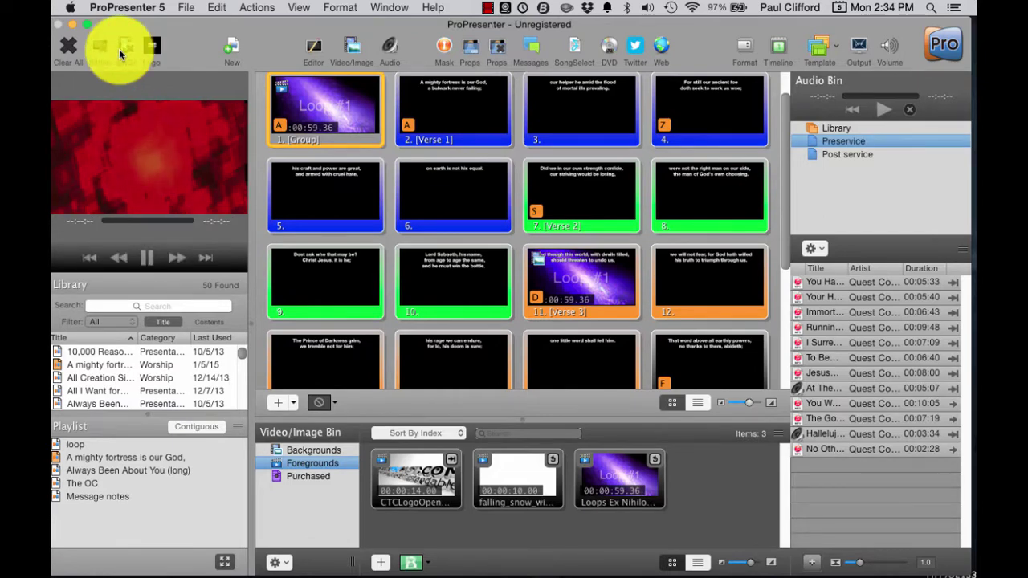